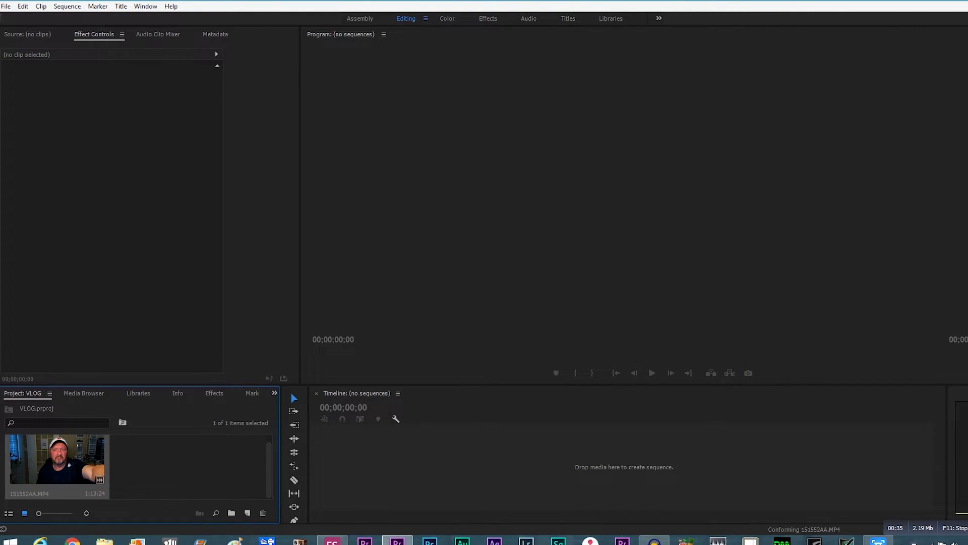
# - Create a sequence from 151552AA.MP4, and unlink and delete the clip's audio
pyautogui.moveTo(57, 460); pyautogui.dragTo(472, 467)
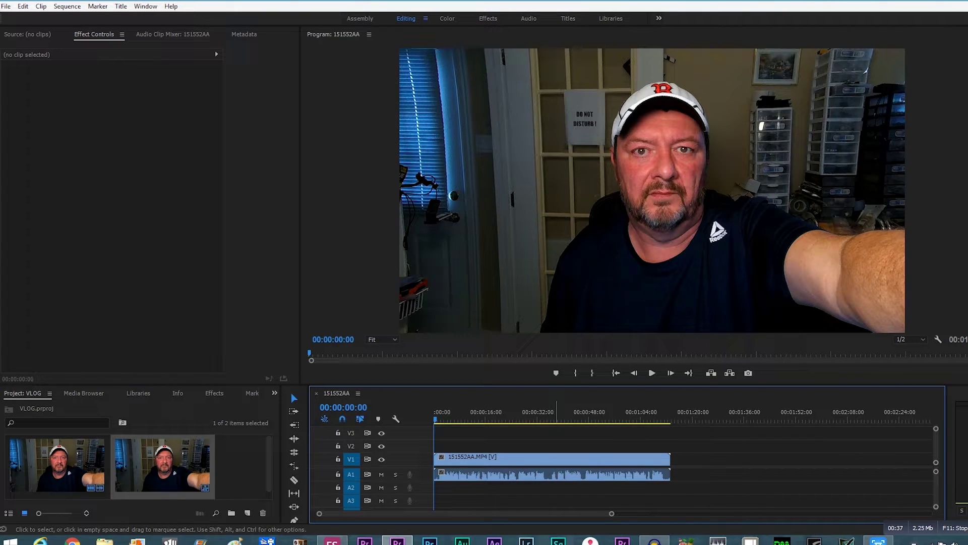
pyautogui.rightClick(554, 458)
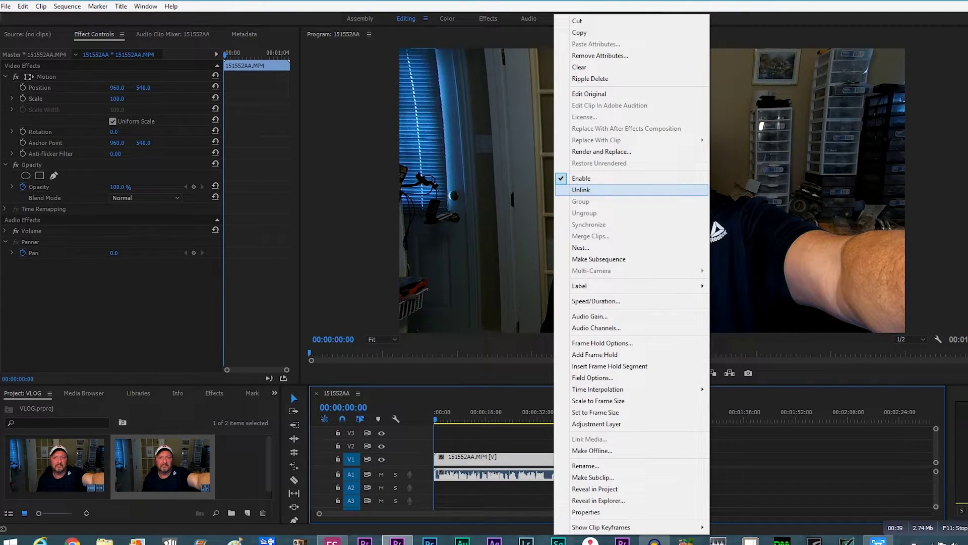
pyautogui.click(581, 189)
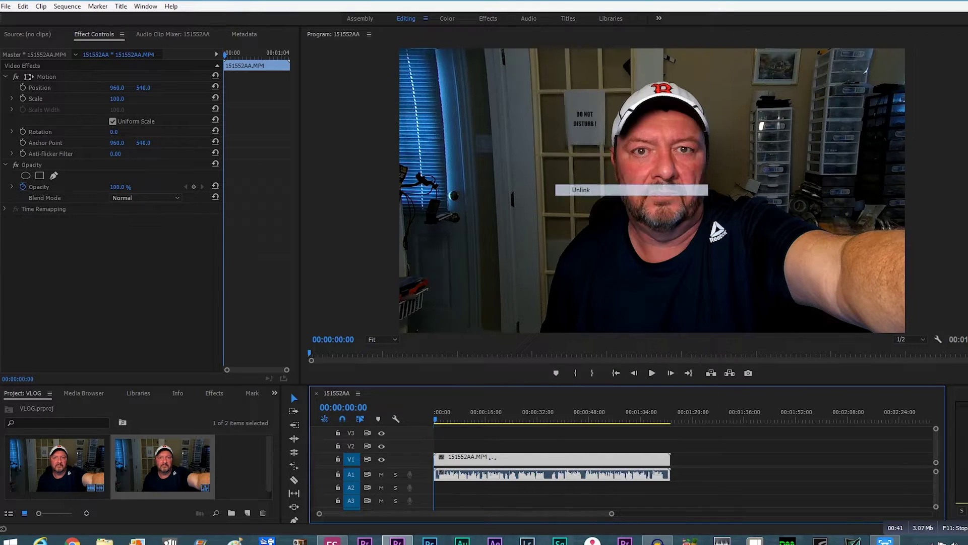
pyautogui.click(532, 474)
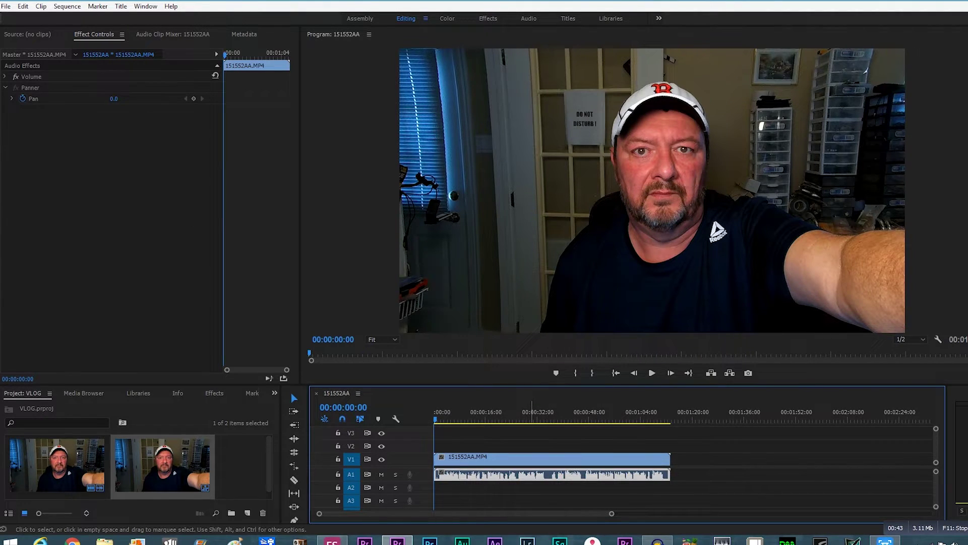
pyautogui.press('Delete')
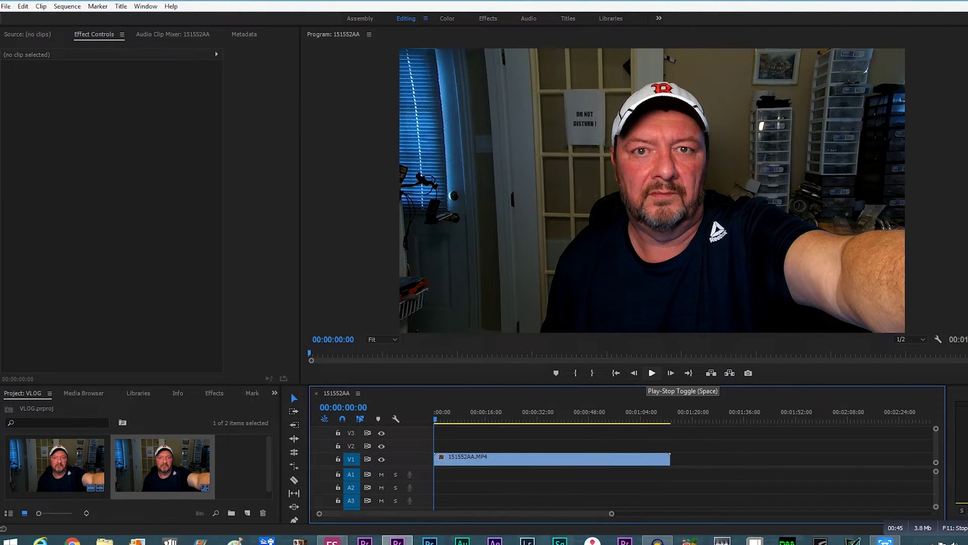
# - Play the sequence to about 00:00:04:46 and apply the Gaussian Blur video effect to the clip on V1
pyautogui.click(652, 373)
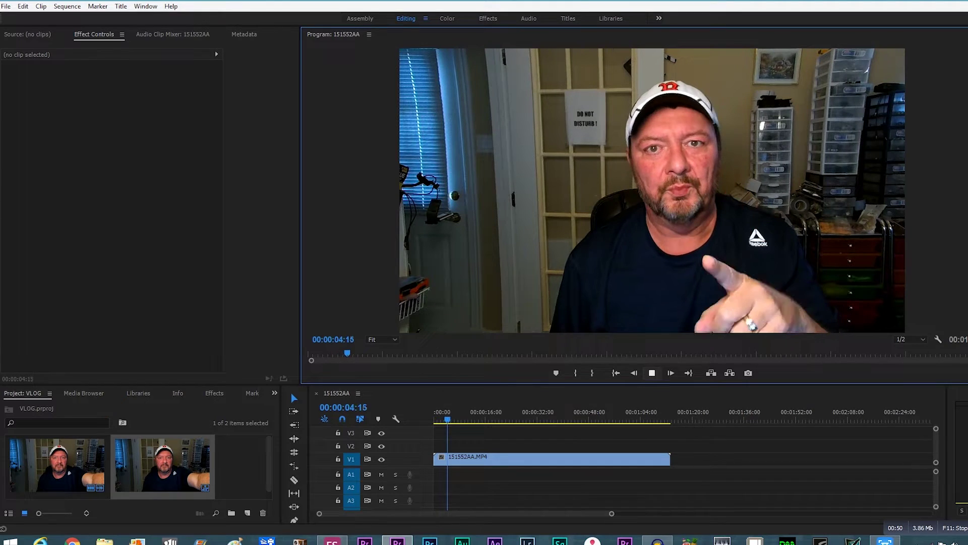
pyautogui.press('space')
pyautogui.hotkey('shift', '7')
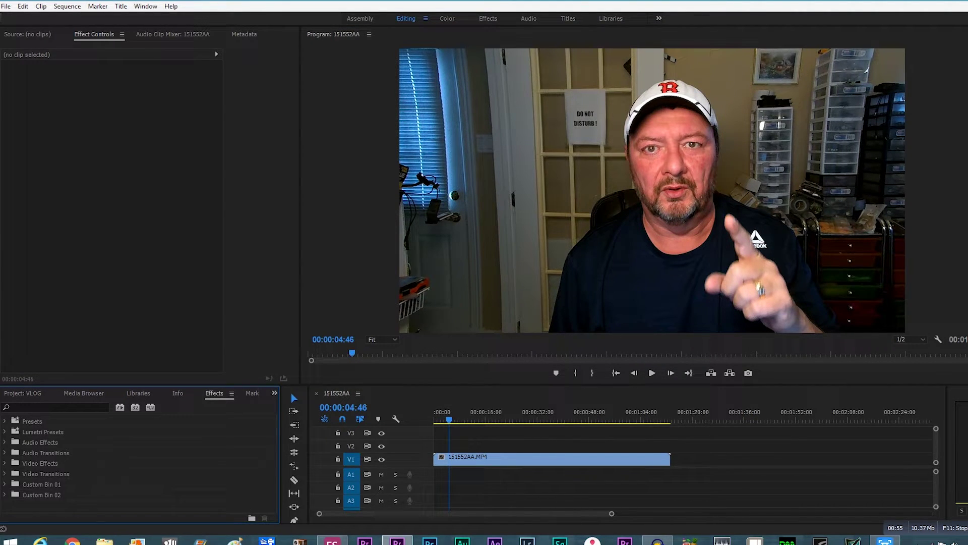
pyautogui.click(5, 463)
pyautogui.scroll(-2, 136, 463)
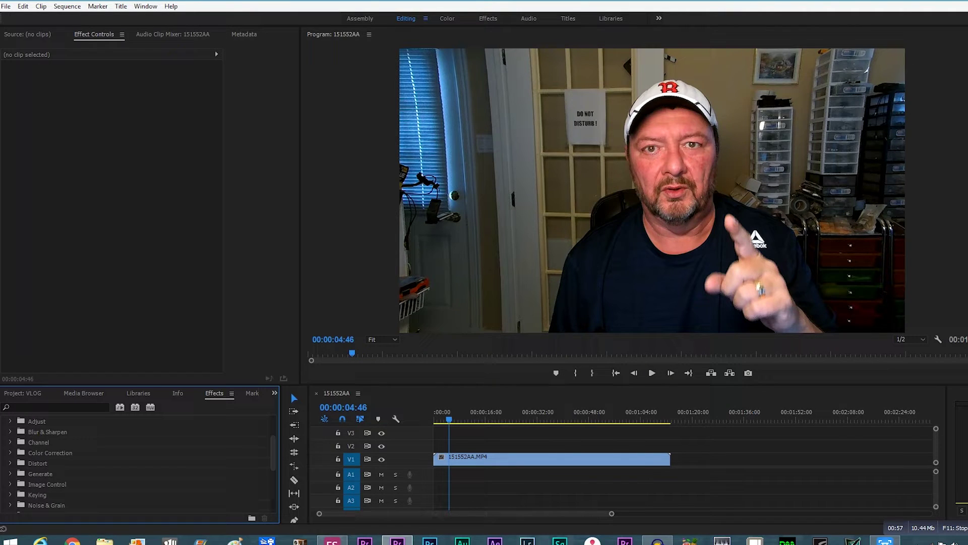
pyautogui.click(10, 431)
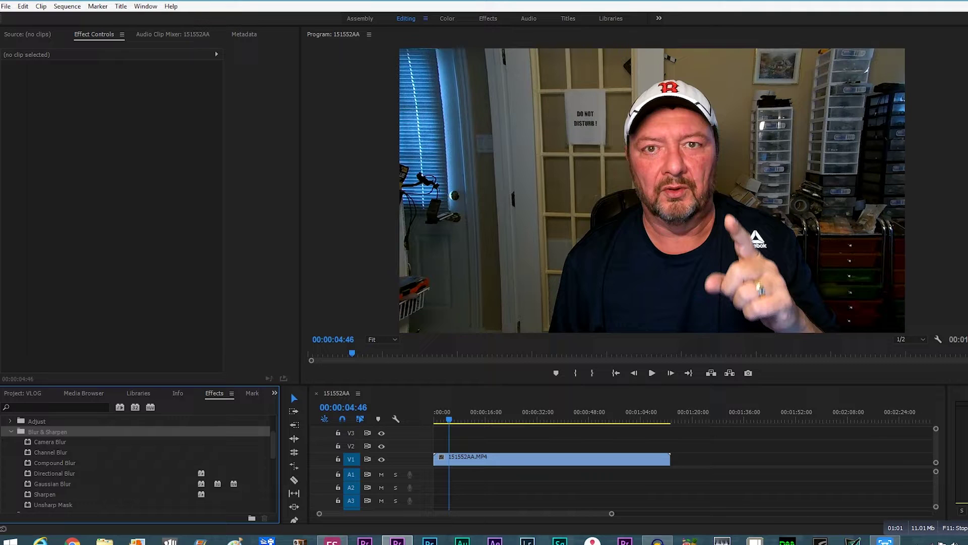
pyautogui.click(52, 483)
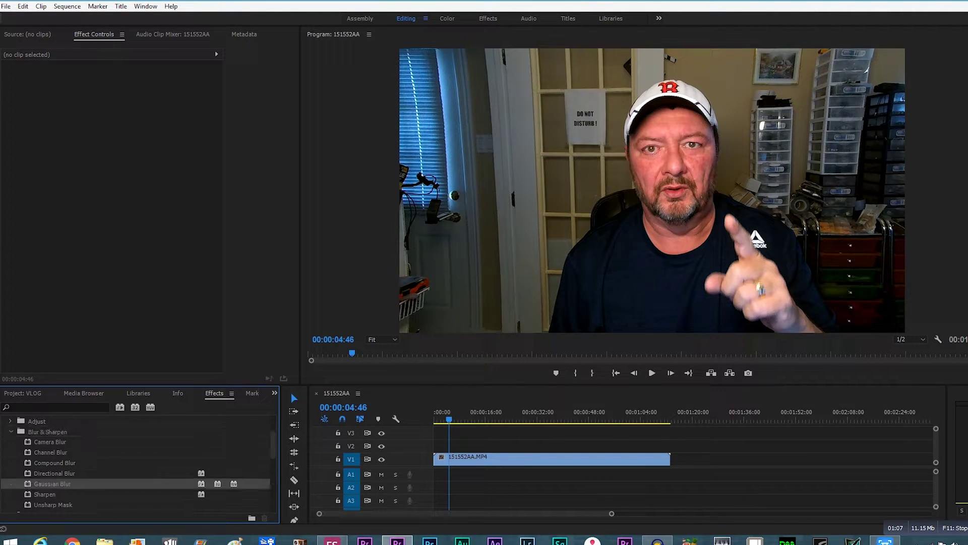
pyautogui.moveTo(52, 484); pyautogui.dragTo(502, 457)
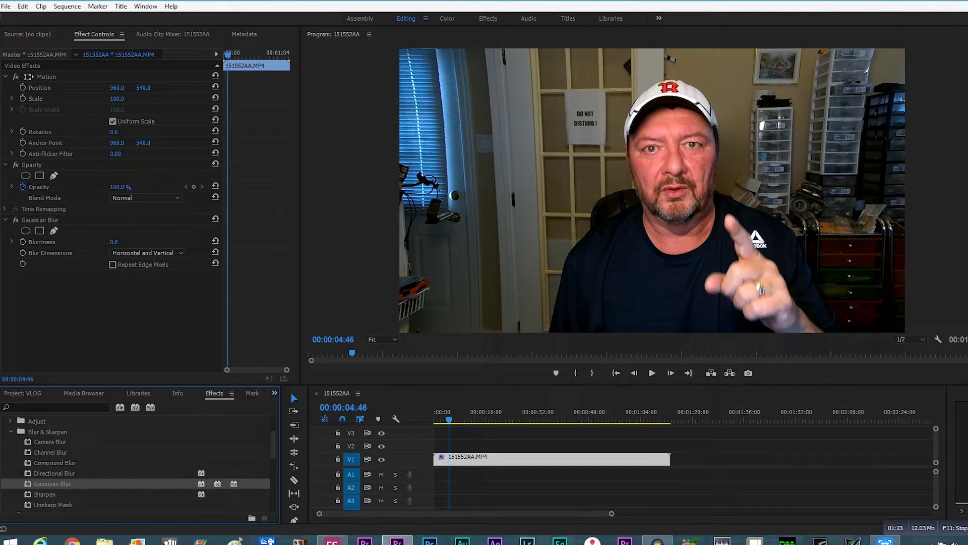
pyautogui.moveTo(113, 242)
pyautogui.mouseDown()
pyautogui.moveTo(150, 242)
pyautogui.moveTo(114, 241)
pyautogui.mouseUp()
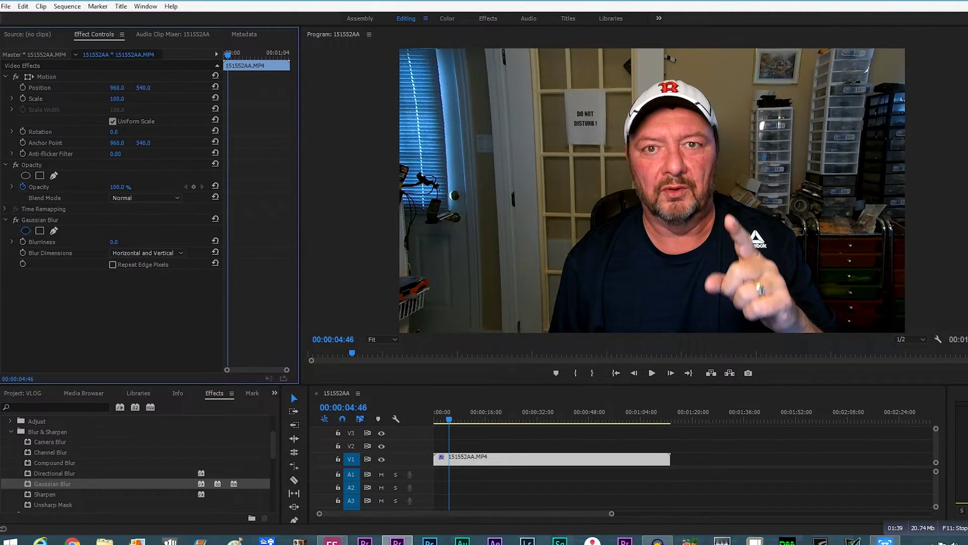
# - Add an elliptical Gaussian Blur mask fitted around the man's head and cap, with a mask feather of 40
pyautogui.click(25, 231)
pyautogui.moveTo(652, 191); pyautogui.dragTo(676, 157)
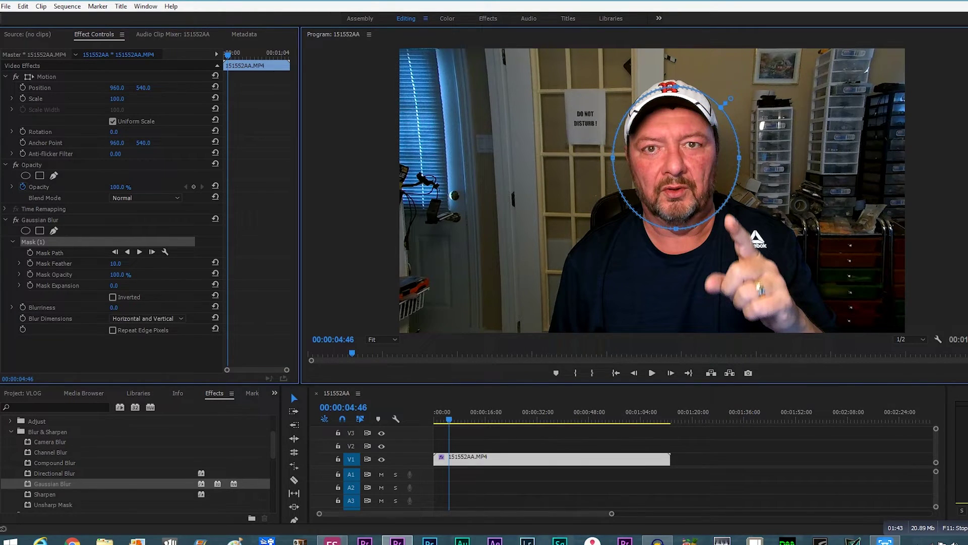
pyautogui.moveTo(676, 228); pyautogui.dragTo(676, 244)
pyautogui.moveTo(676, 87); pyautogui.dragTo(675, 75)
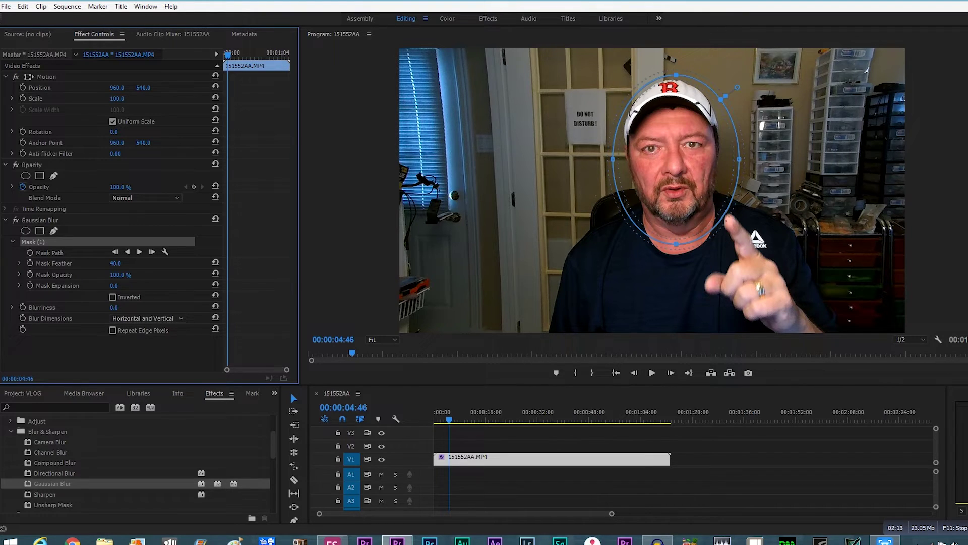
# - Try blurring the face inside the mask with a blurriness of 81, and return the blurriness to 0
pyautogui.moveTo(114, 308); pyautogui.dragTo(154, 307)
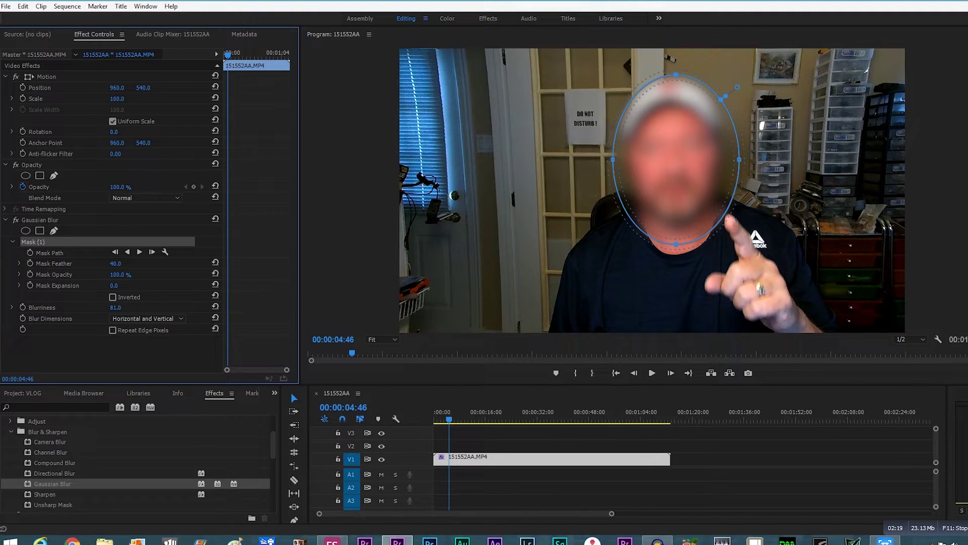
pyautogui.moveTo(155, 307); pyautogui.dragTo(152, 307)
pyautogui.moveTo(152, 307); pyautogui.dragTo(115, 307)
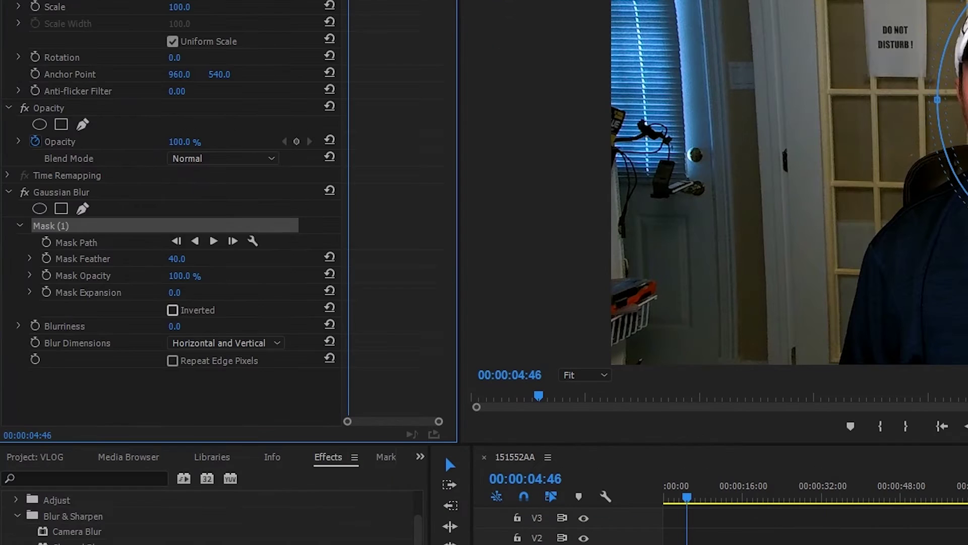
# - Blur the background by inverting the mask with a blurriness of 45, and preview the clip to about 00:00:09:08
pyautogui.click(112, 296)
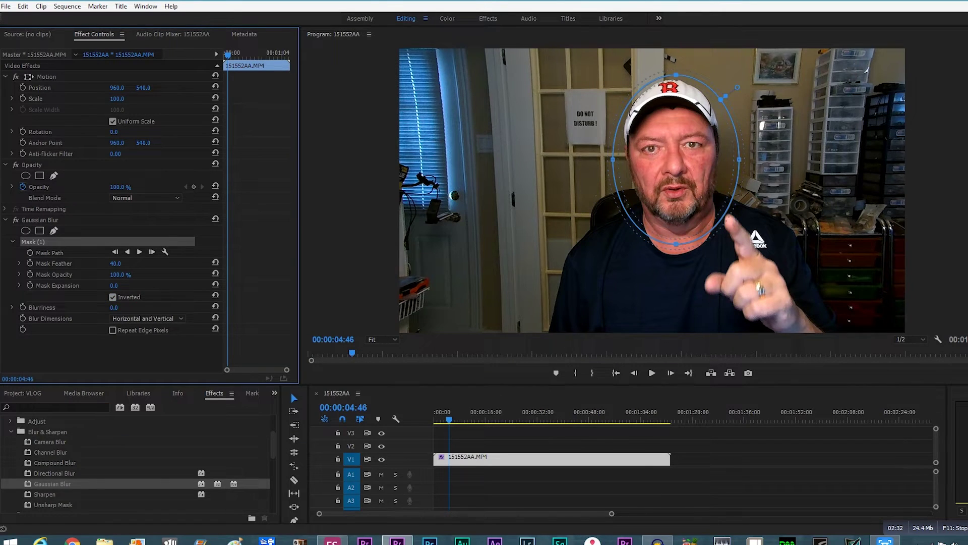
pyautogui.moveTo(114, 307); pyautogui.dragTo(137, 307)
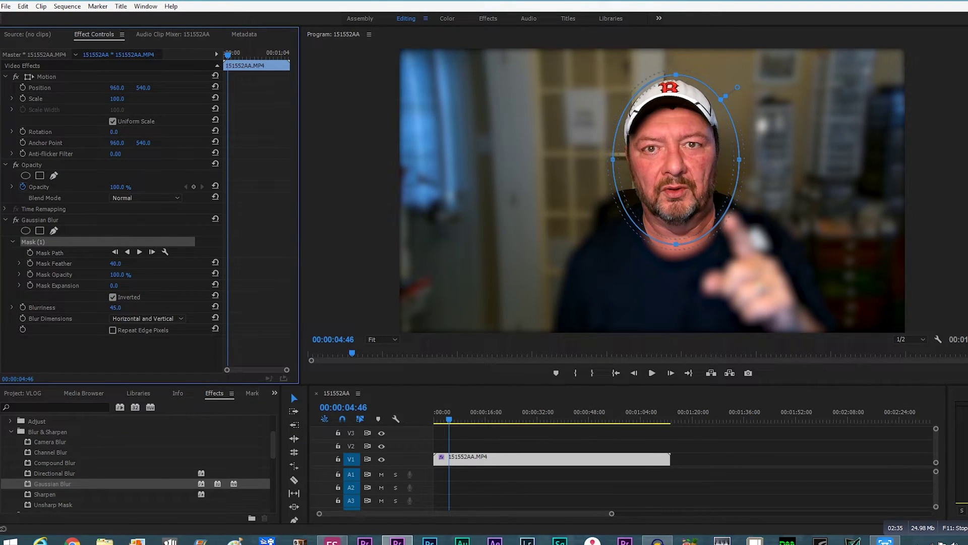
pyautogui.click(651, 373)
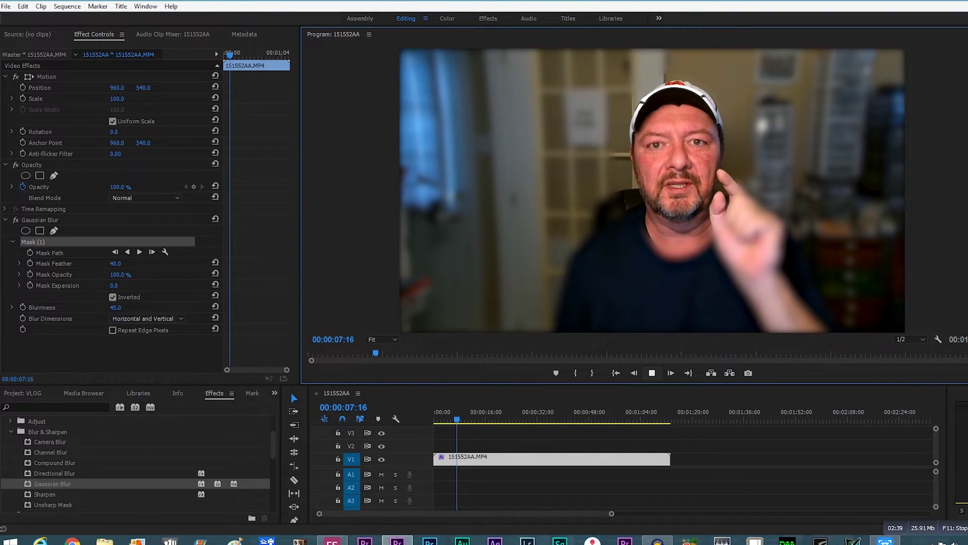
pyautogui.press('space')
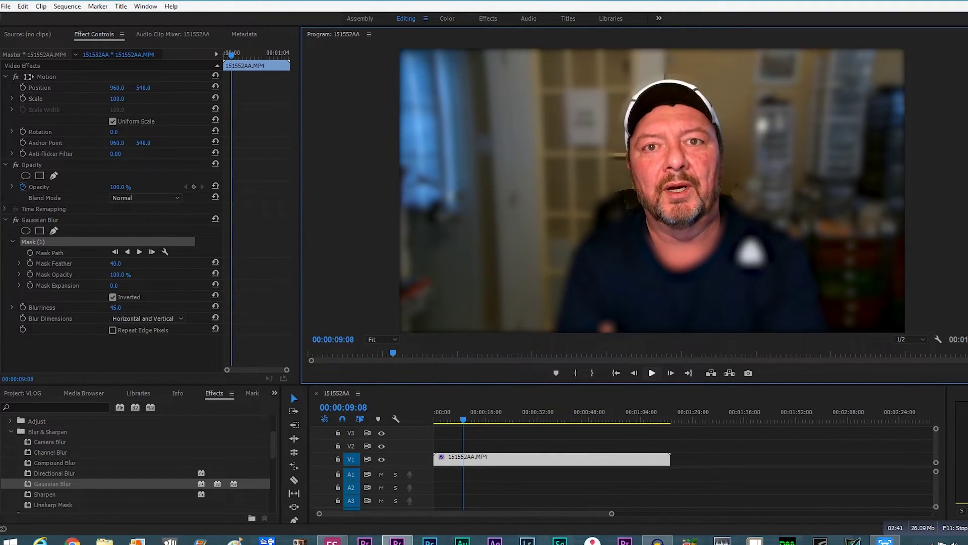
# - Enlarge the elliptical mask on all sides so it surrounds the head, neck and upper chest with room for movement
pyautogui.moveTo(675, 244); pyautogui.dragTo(675, 286)
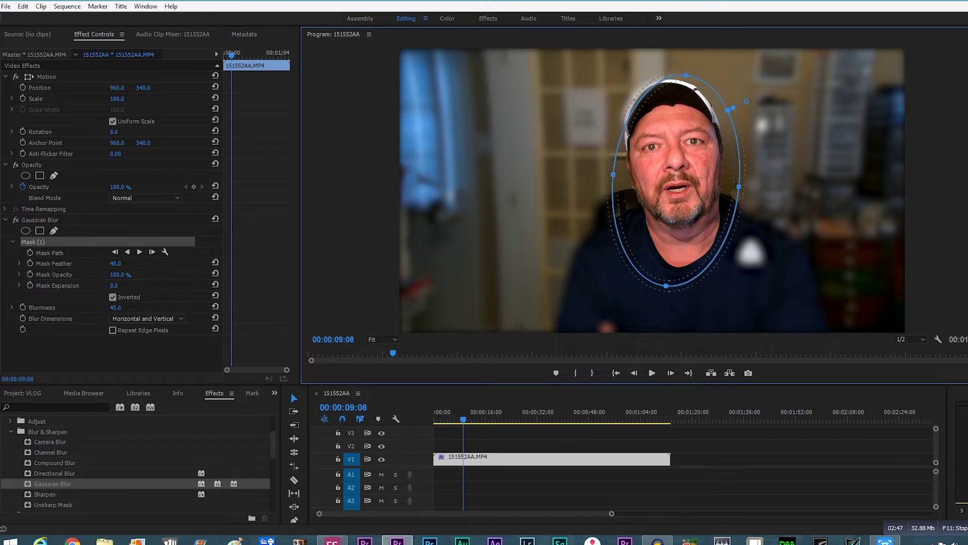
pyautogui.moveTo(739, 180); pyautogui.dragTo(771, 180)
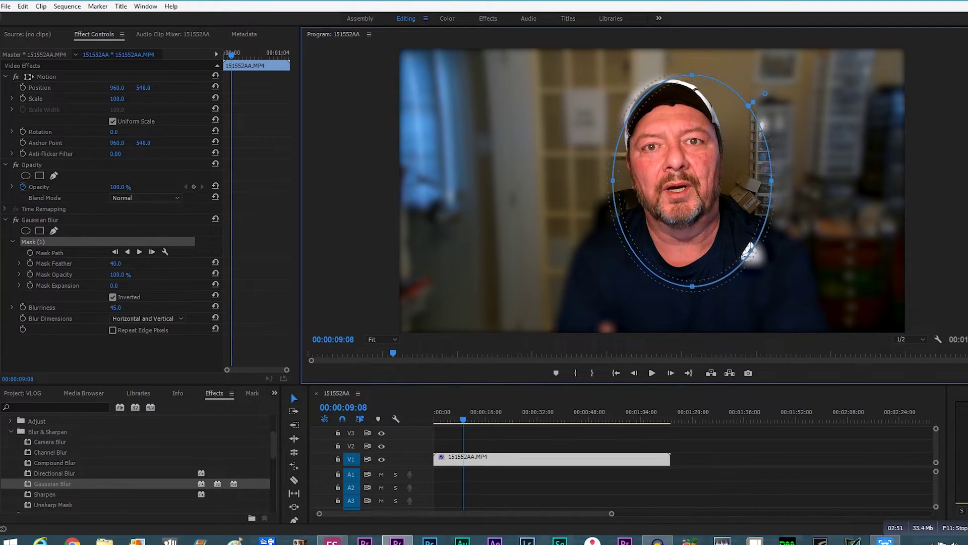
pyautogui.moveTo(613, 180); pyautogui.dragTo(593, 180)
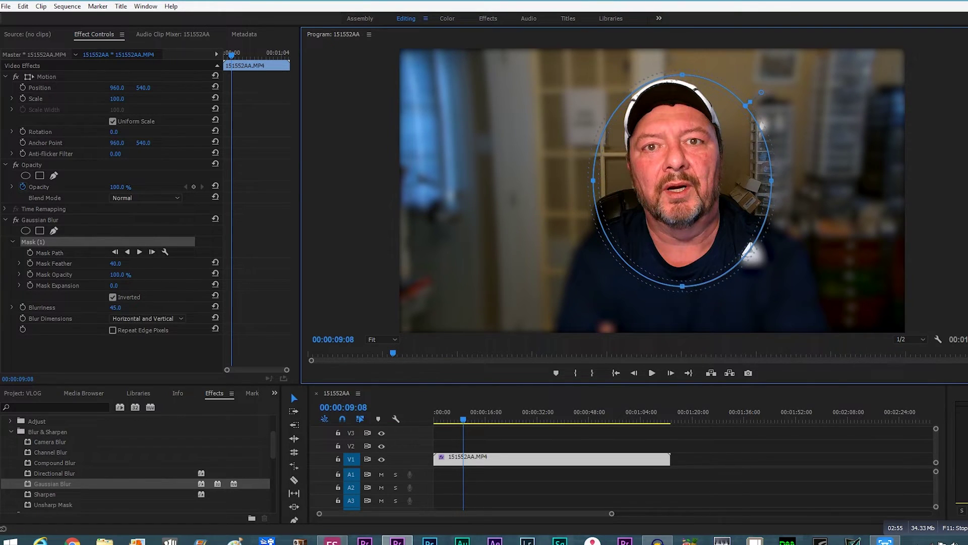
pyautogui.moveTo(682, 75); pyautogui.dragTo(683, 65)
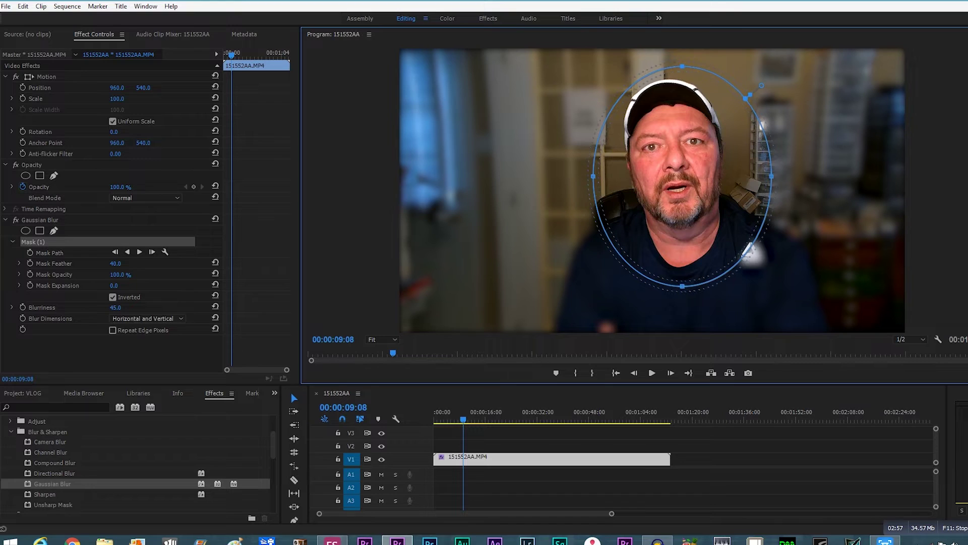
pyautogui.moveTo(682, 286); pyautogui.dragTo(683, 289)
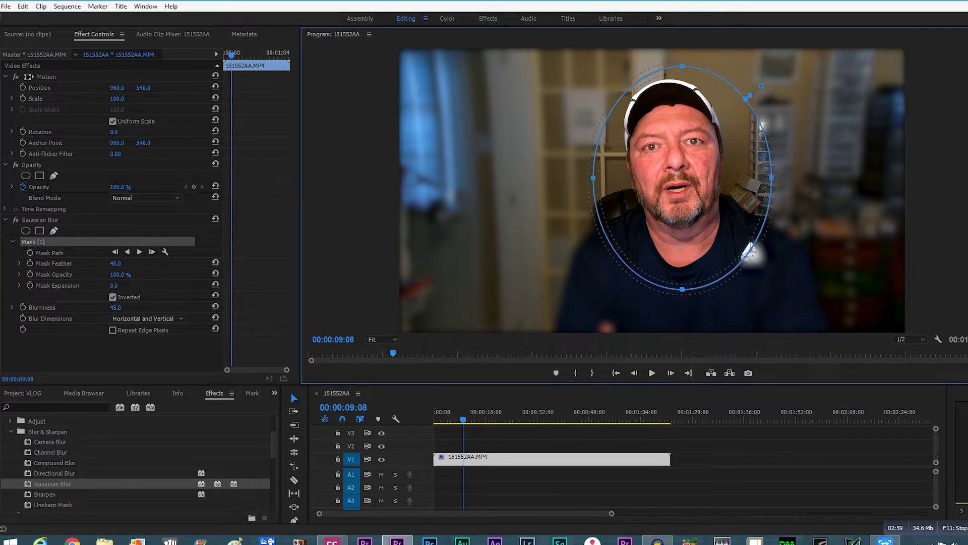
# - Soften the mask edge with a feather of 86 and preview the clip
pyautogui.moveTo(115, 263); pyautogui.dragTo(134, 263)
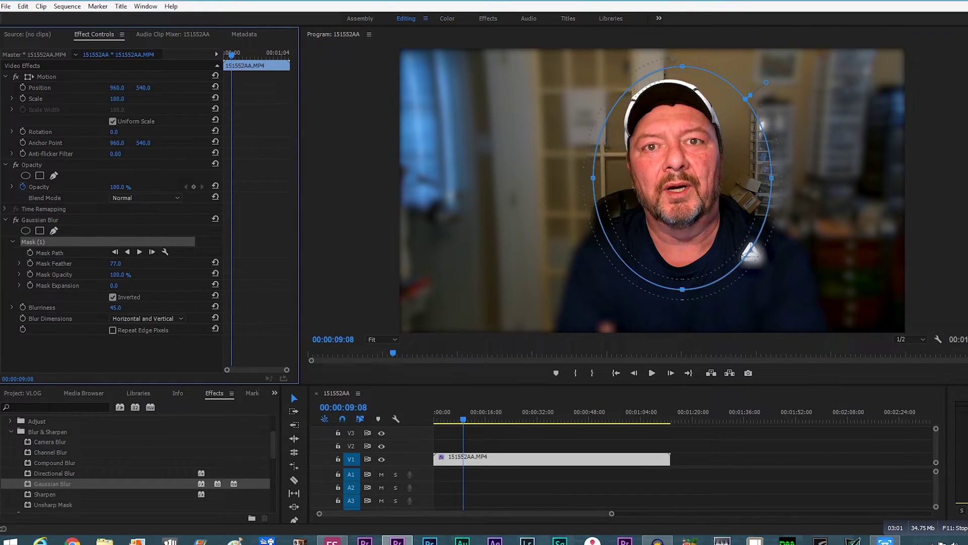
pyautogui.moveTo(766, 83); pyautogui.dragTo(767, 81)
pyautogui.click(652, 372)
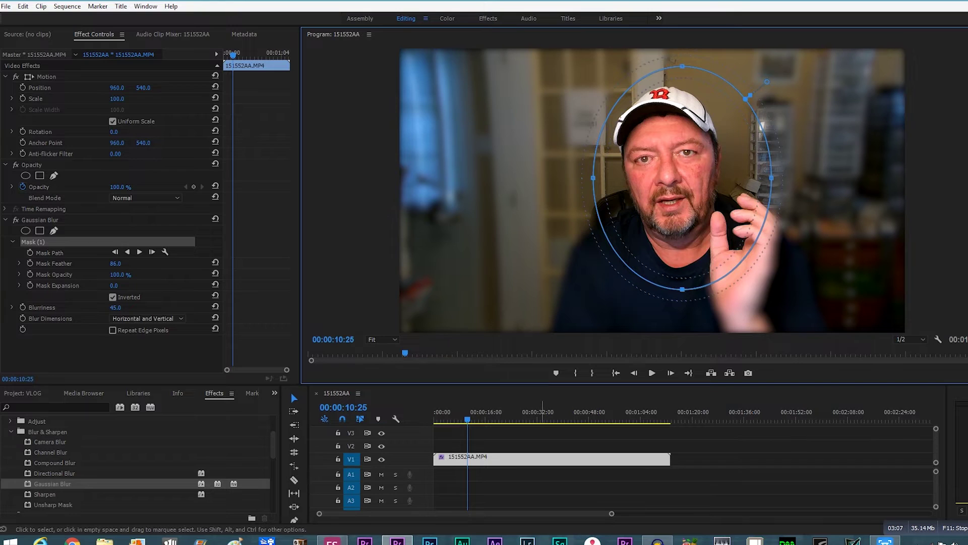
# - Play back the middle of the sequence to examine the masked background blur
pyautogui.click(542, 438)
pyautogui.click(651, 372)
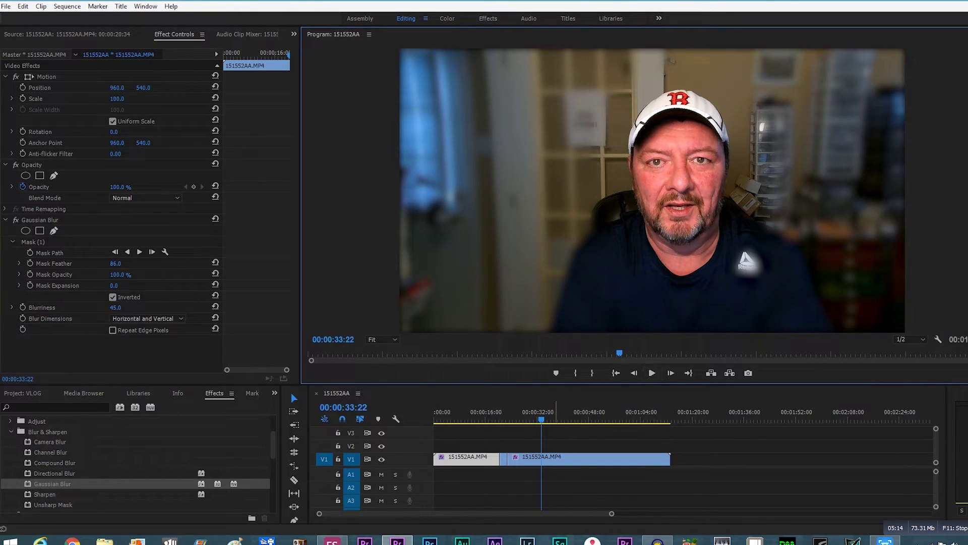
pyautogui.moveTo(541, 419); pyautogui.dragTo(527, 419)
pyautogui.press('space')
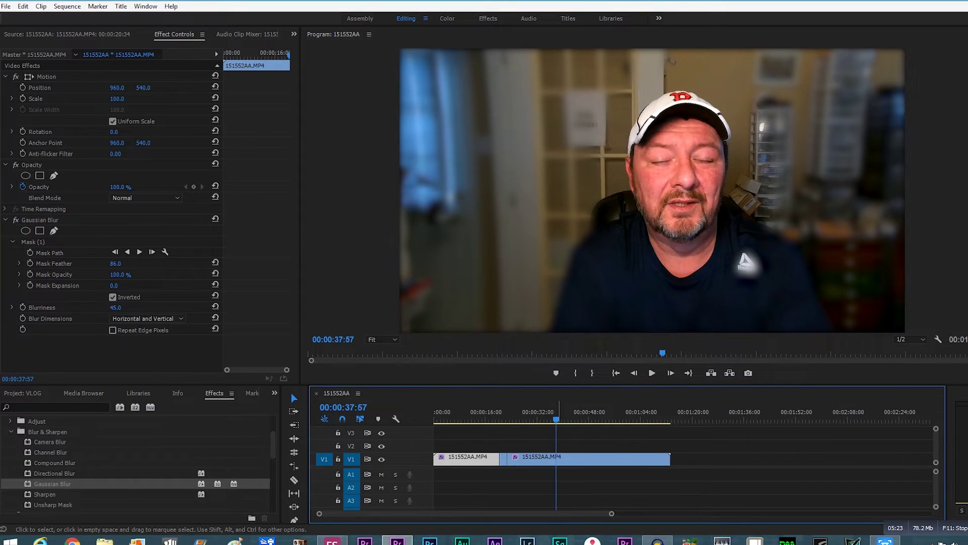
# - On the last clip segment, set the blurriness to 40 and the mask feather to 70, and review the result
pyautogui.click(559, 458)
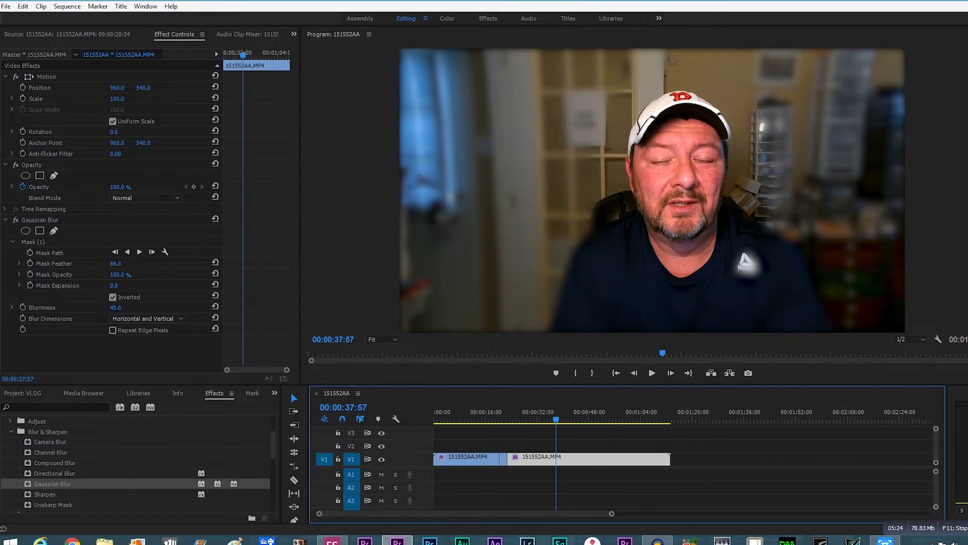
pyautogui.moveTo(115, 307)
pyautogui.mouseDown()
pyautogui.moveTo(103, 307)
pyautogui.moveTo(125, 307)
pyautogui.mouseUp()
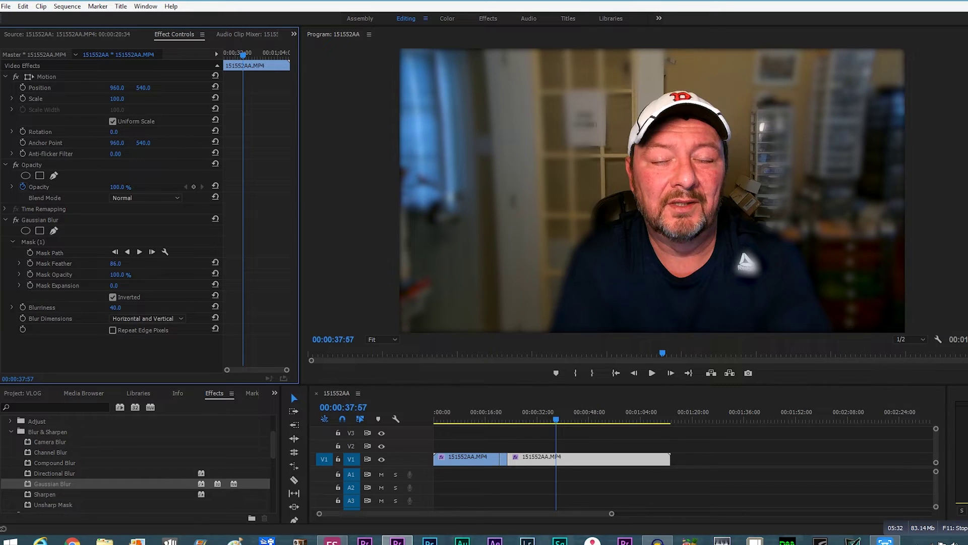
pyautogui.moveTo(115, 263)
pyautogui.mouseDown()
pyautogui.moveTo(93, 263)
pyautogui.moveTo(104, 263)
pyautogui.mouseUp()
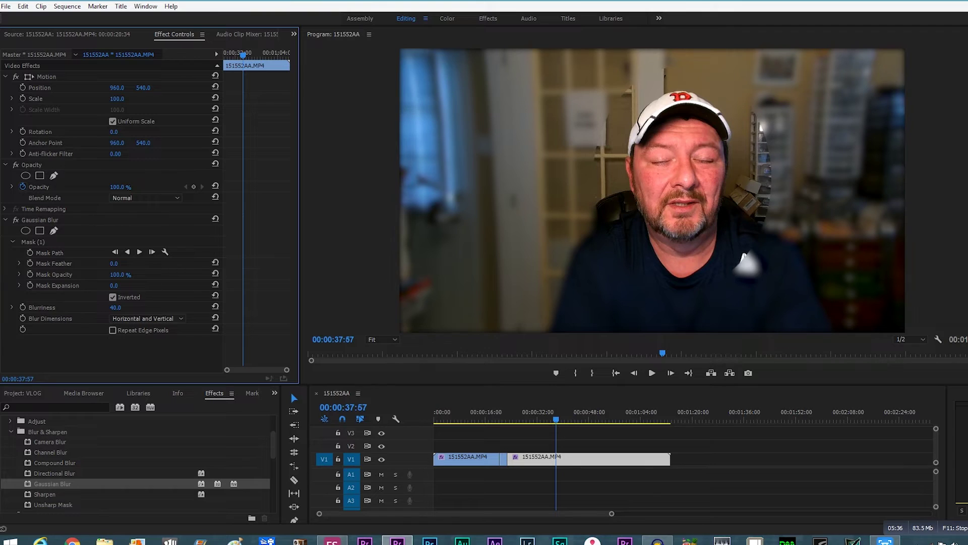
pyautogui.moveTo(114, 263); pyautogui.dragTo(134, 263)
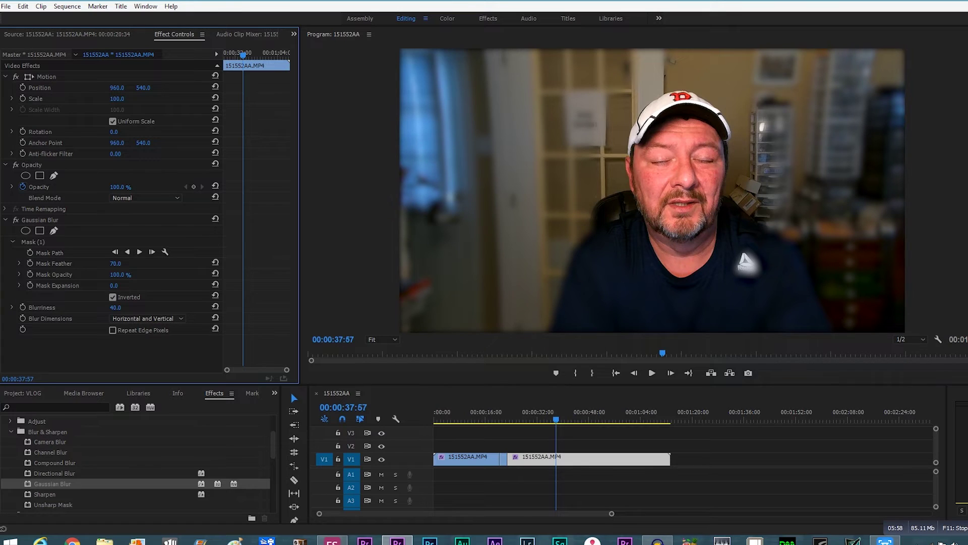
pyautogui.press('space')
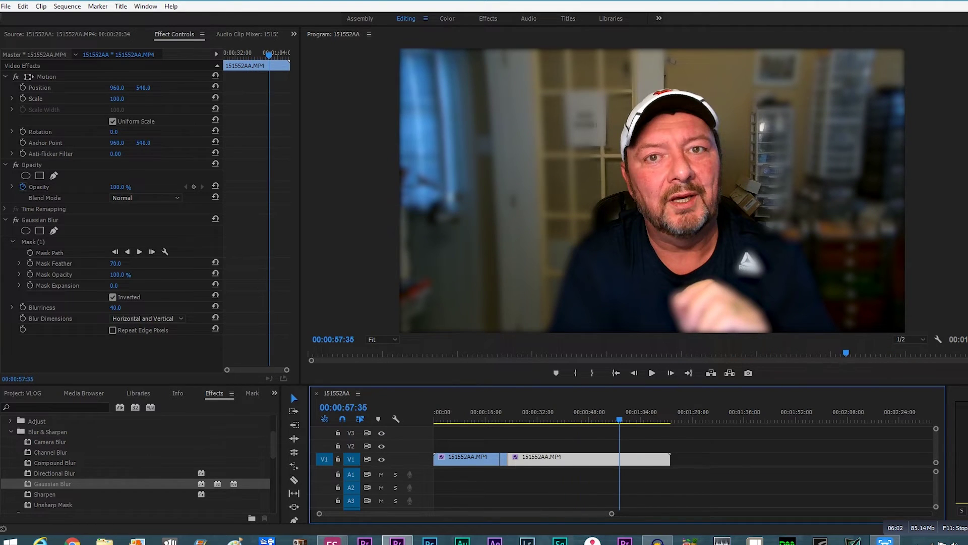
pyautogui.moveTo(630, 419); pyautogui.dragTo(531, 419)
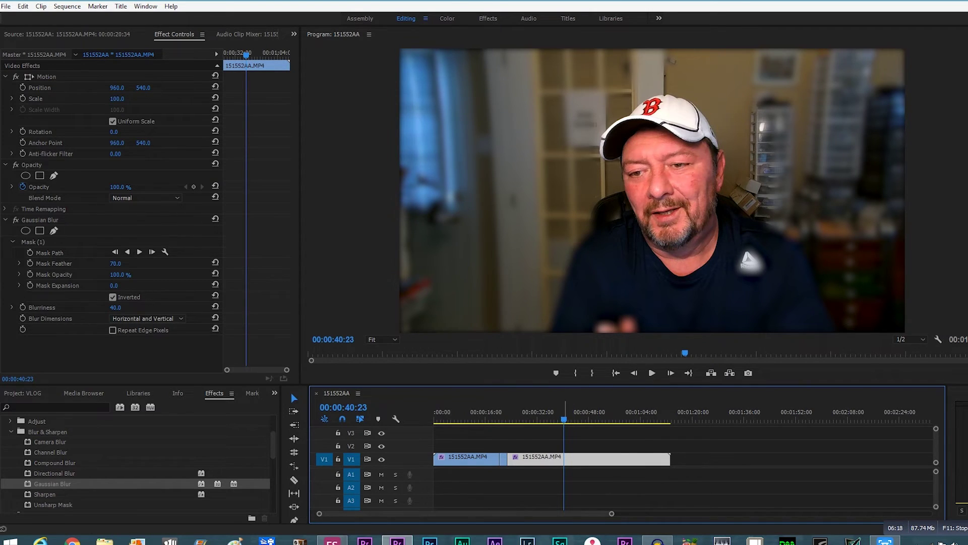
# - Delete all the blurred clip segments from the sequence and place a fresh copy of 151552AA.MP4 on tracks V1 and A1
pyautogui.moveTo(675, 438); pyautogui.dragTo(471, 486)
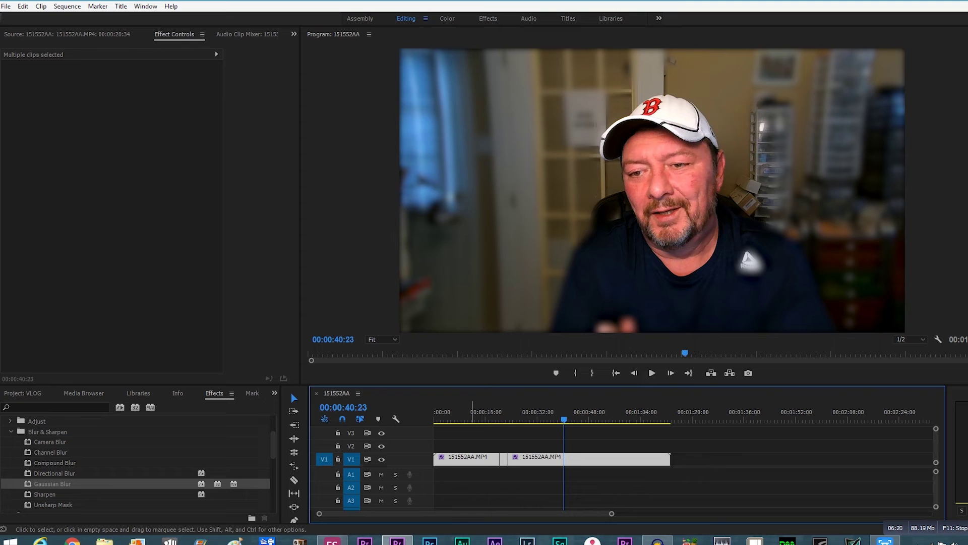
pyautogui.press('Delete')
pyautogui.hotkey('shift', '1')
pyautogui.moveTo(57, 465); pyautogui.dragTo(489, 463)
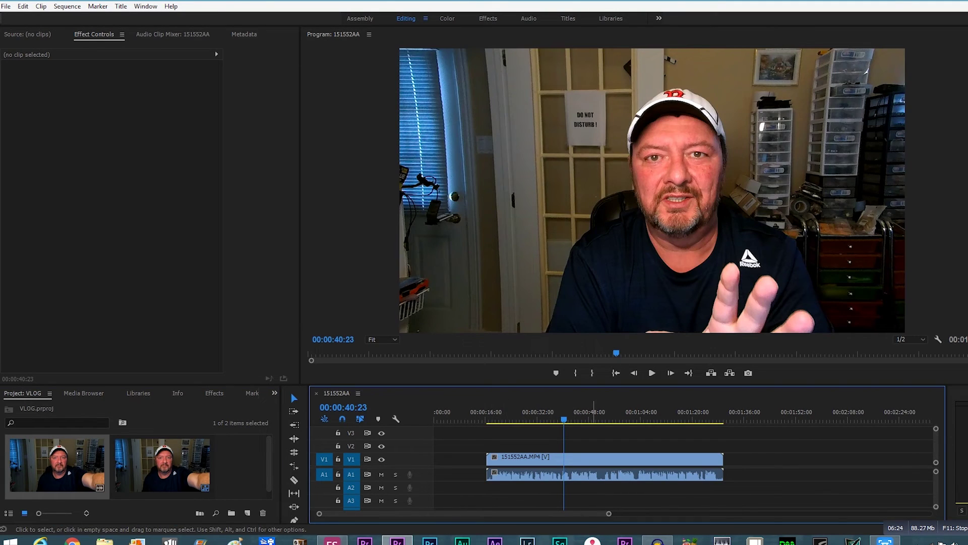
# - Unlink the new clip's video and audio and delete its audio from track A1
pyautogui.rightClick(593, 456)
pyautogui.click(605, 190)
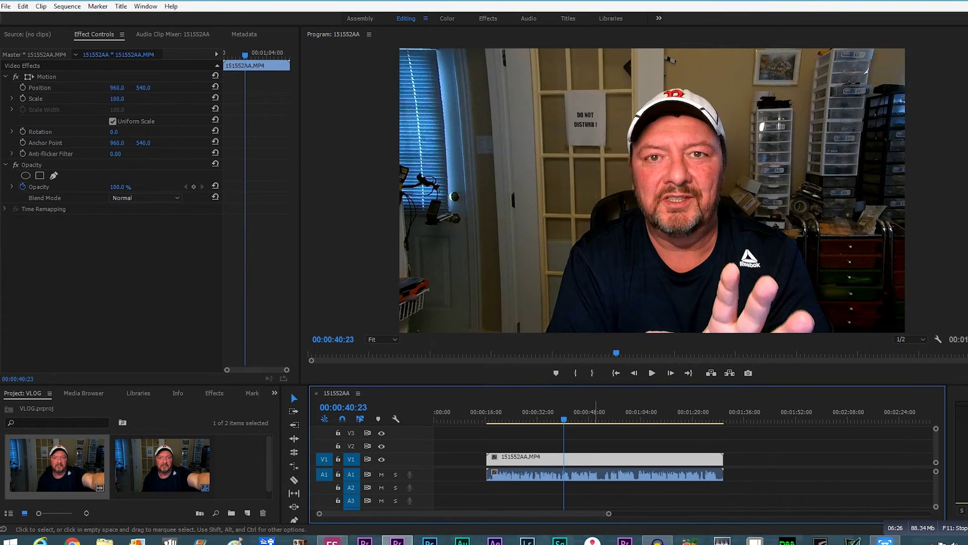
pyautogui.click(590, 474)
pyautogui.press('Delete')
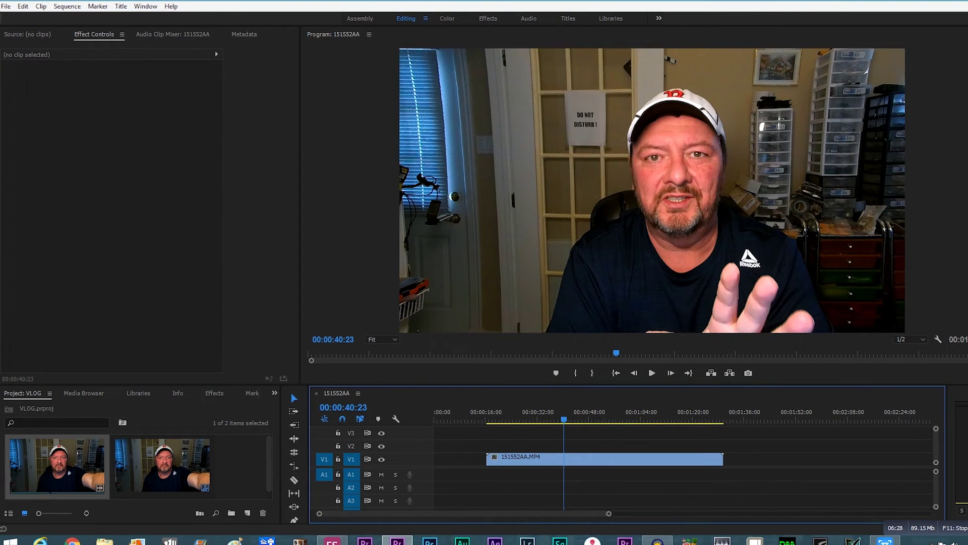
# - Apply the Gaussian Blur effect to the fresh video clip and add an elliptical mask to it
pyautogui.hotkey('shift', '7')
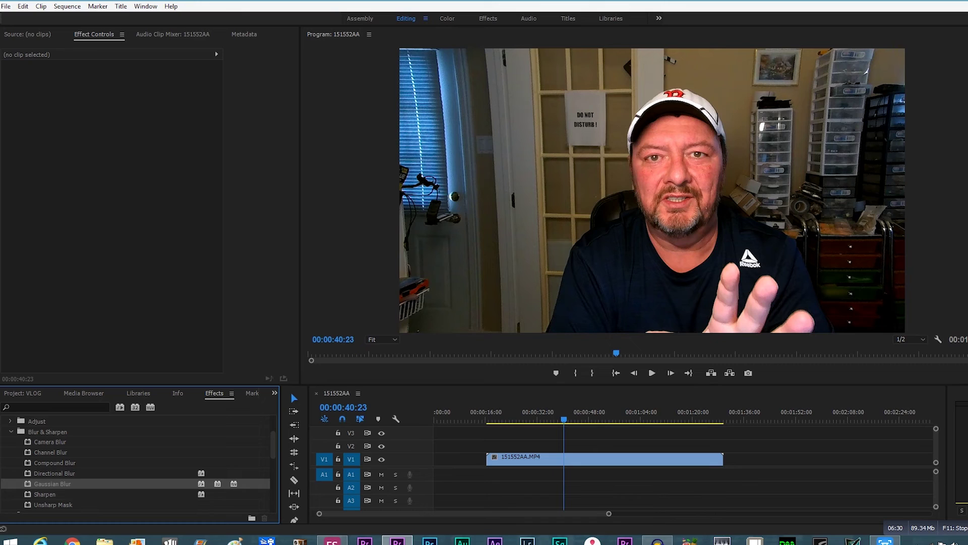
pyautogui.moveTo(52, 483); pyautogui.dragTo(542, 459)
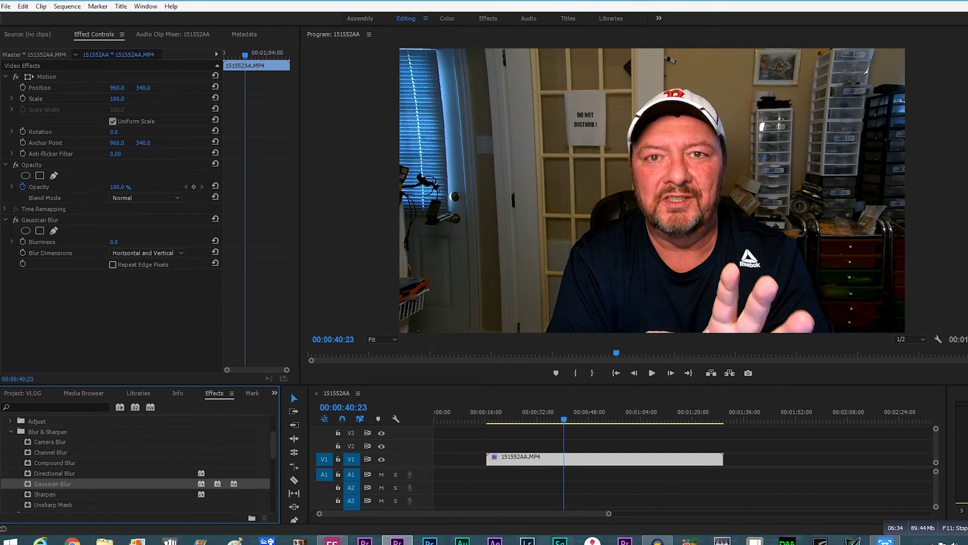
pyautogui.click(26, 231)
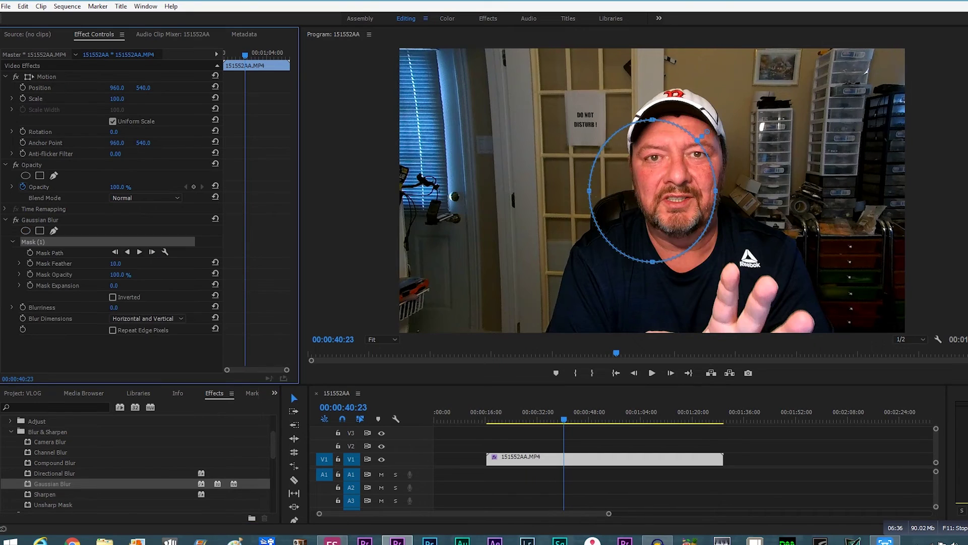
# - Fit the elliptical mask closely around the cap and face, and soften its edge with a feather of 28
pyautogui.moveTo(653, 191); pyautogui.dragTo(677, 166)
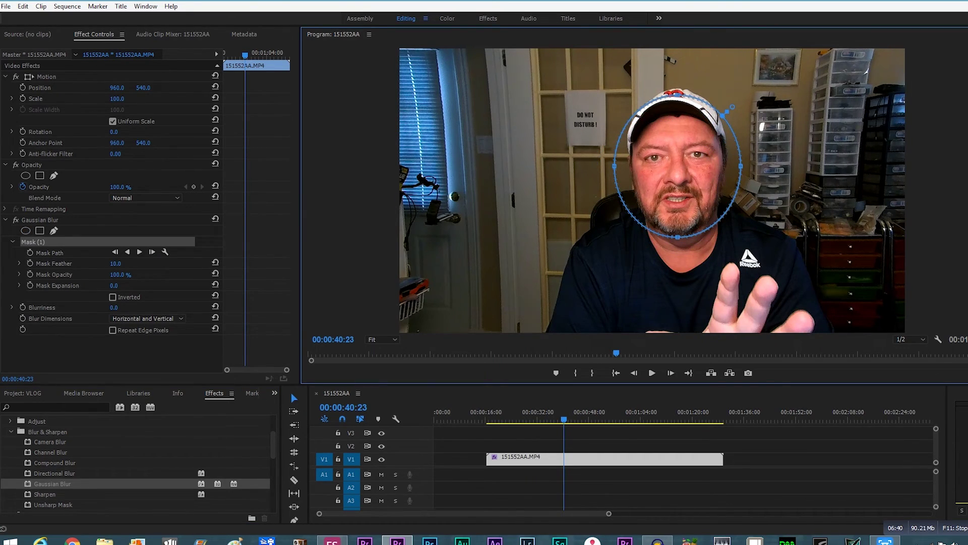
pyautogui.moveTo(677, 95); pyautogui.dragTo(677, 84)
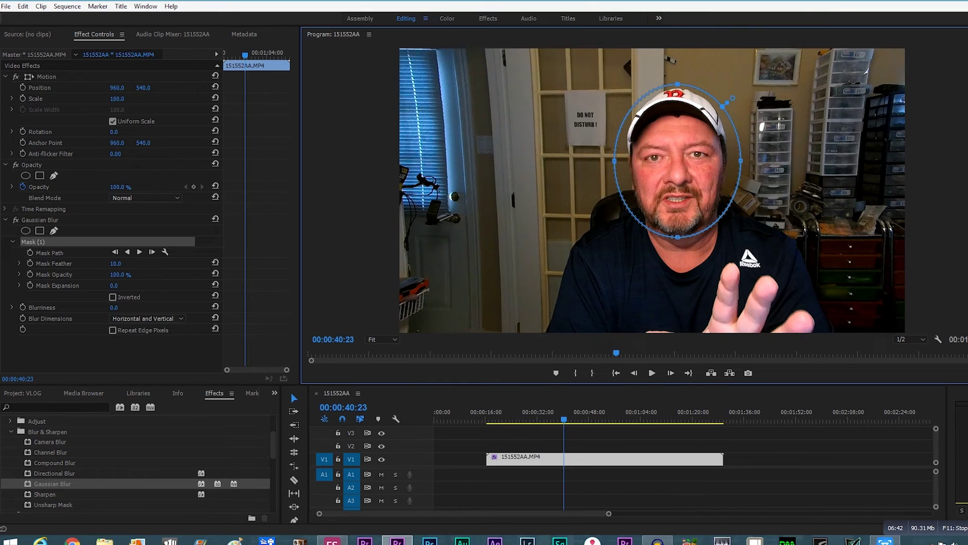
pyautogui.moveTo(677, 160)
pyautogui.mouseDown()
pyautogui.moveTo(683, 165)
pyautogui.moveTo(676, 163)
pyautogui.mouseUp()
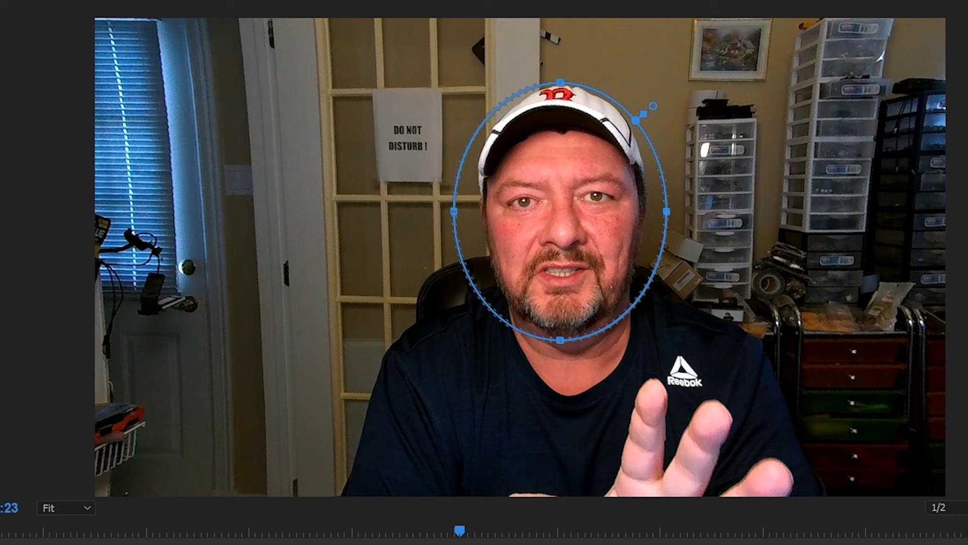
pyautogui.moveTo(666, 211); pyautogui.dragTo(646, 211)
pyautogui.moveTo(454, 211); pyautogui.dragTo(477, 210)
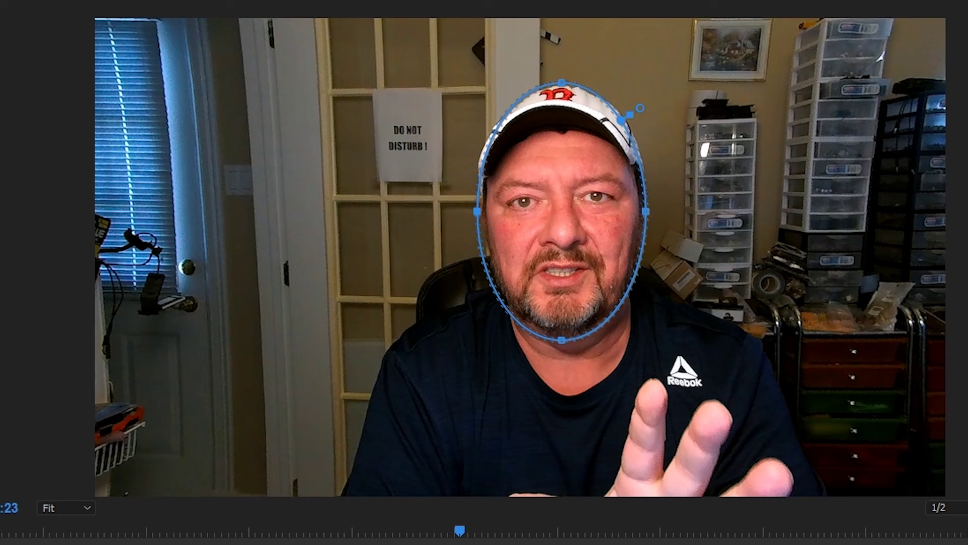
pyautogui.moveTo(639, 108); pyautogui.dragTo(648, 103)
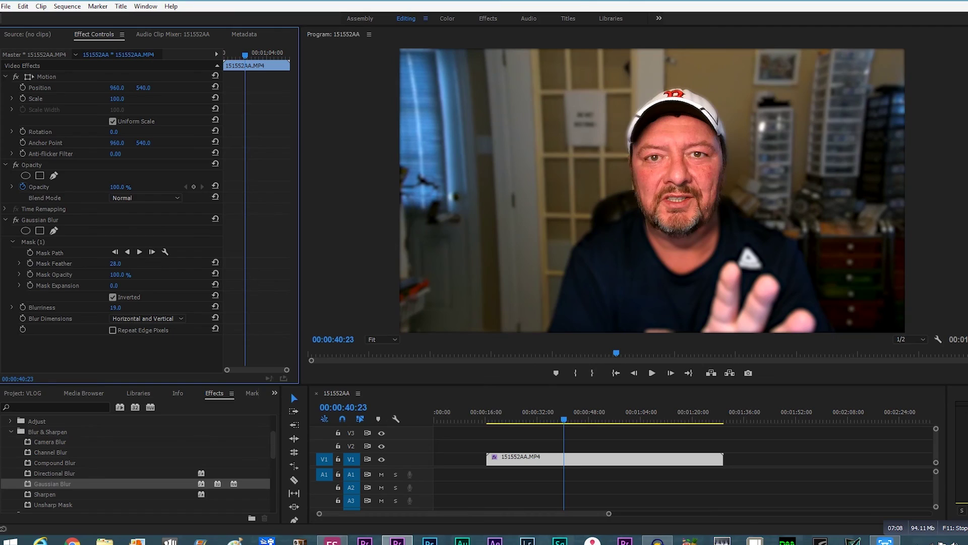
# - Play back the clip from 00:00:40:23 to check how the tight mask holds while the speaker moves
pyautogui.press('space')
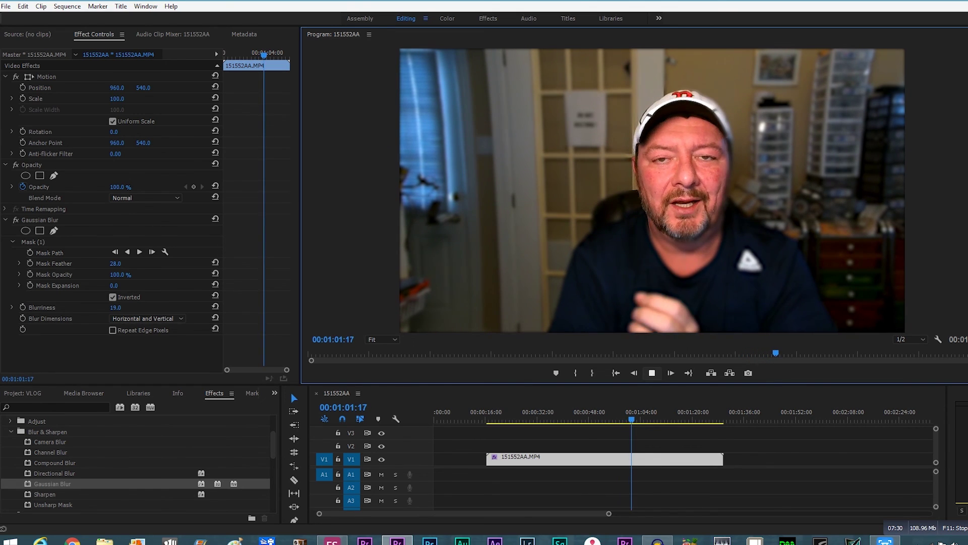
pyautogui.press('space')
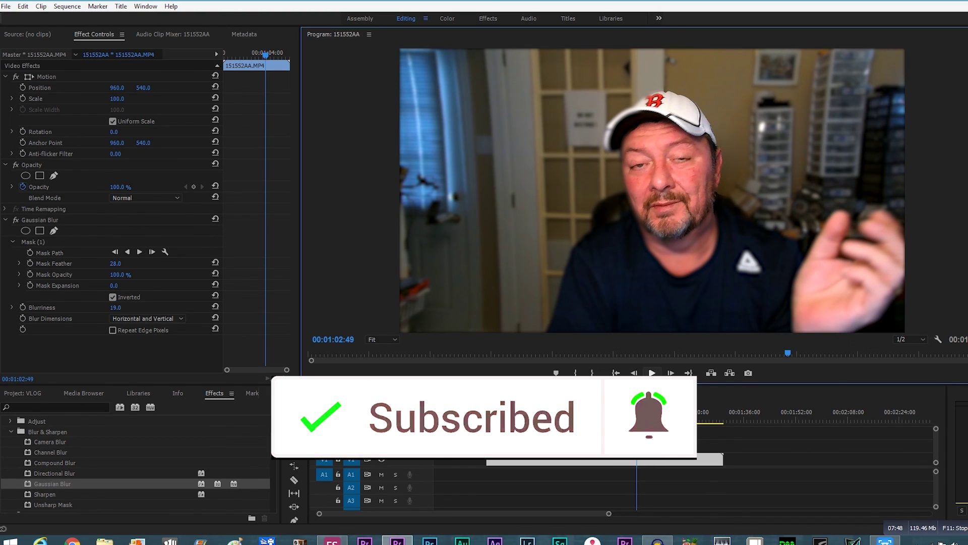
pyautogui.moveTo(657, 540)
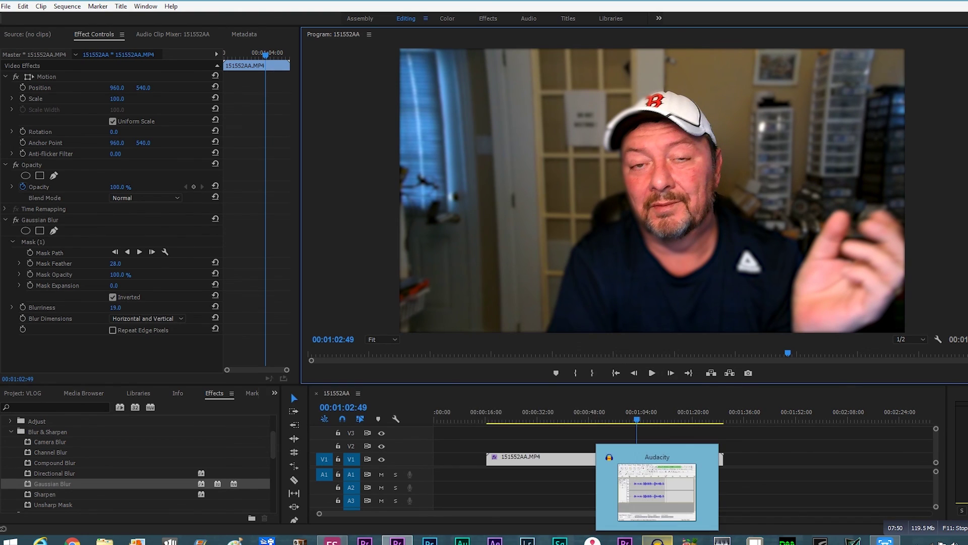